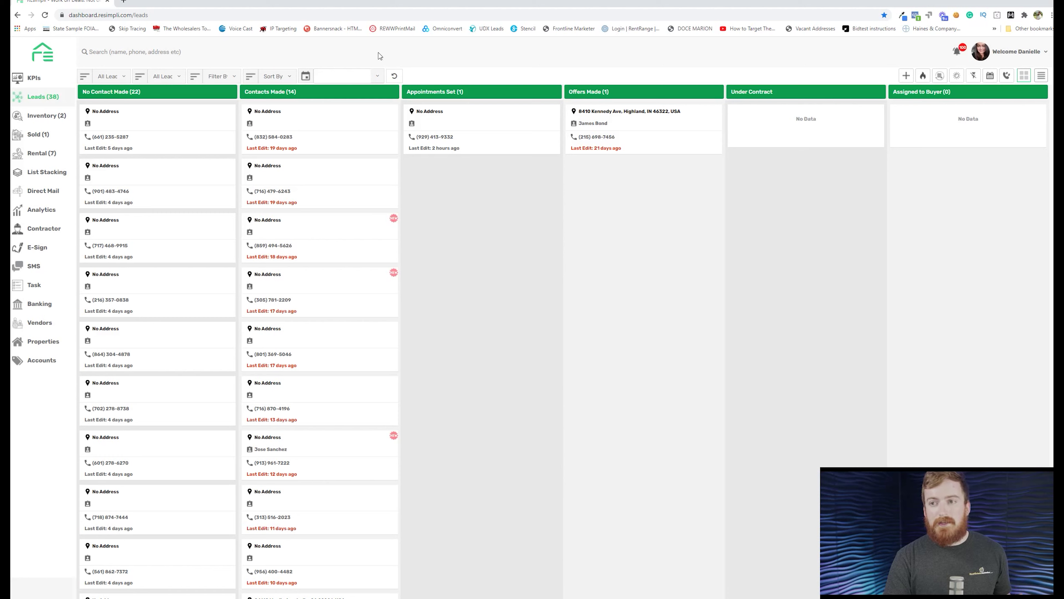
Step: From the account menu's Drip campaign list, add a new campaign named with the presenter's test name
left_click(1026, 53)
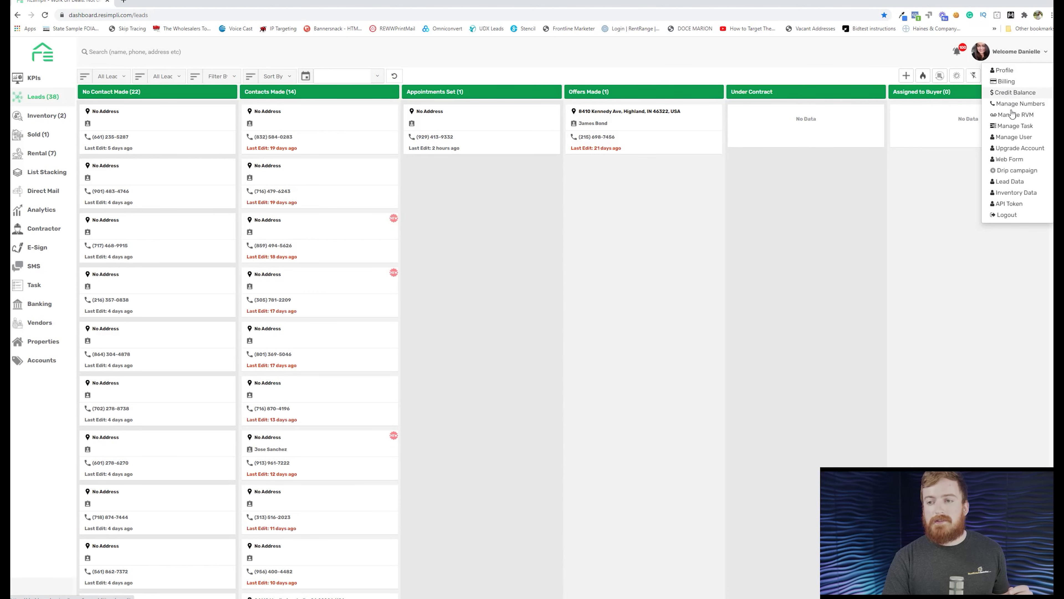
left_click(1018, 170)
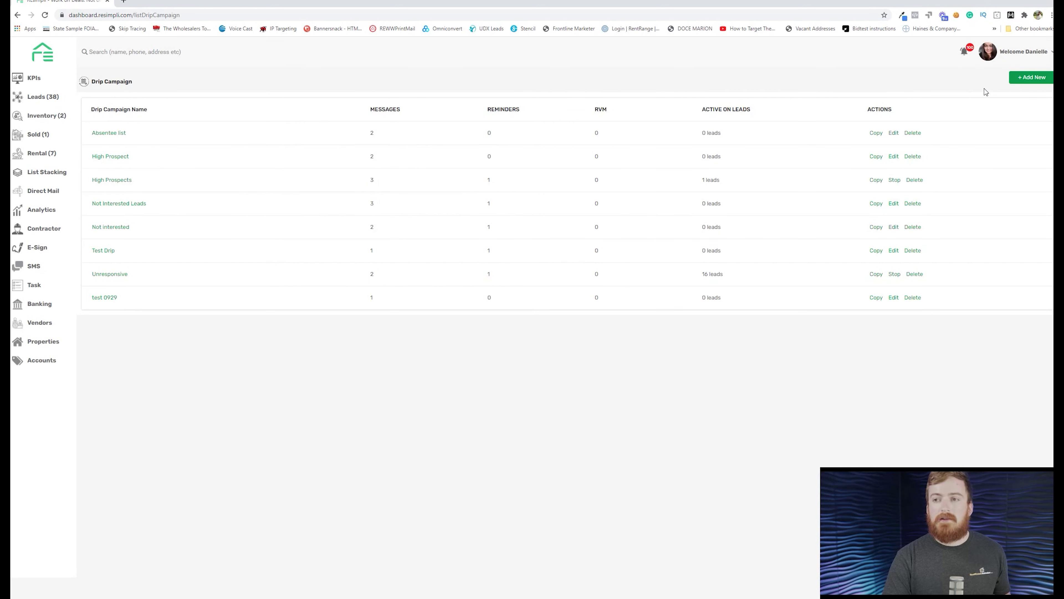
left_click(1031, 77)
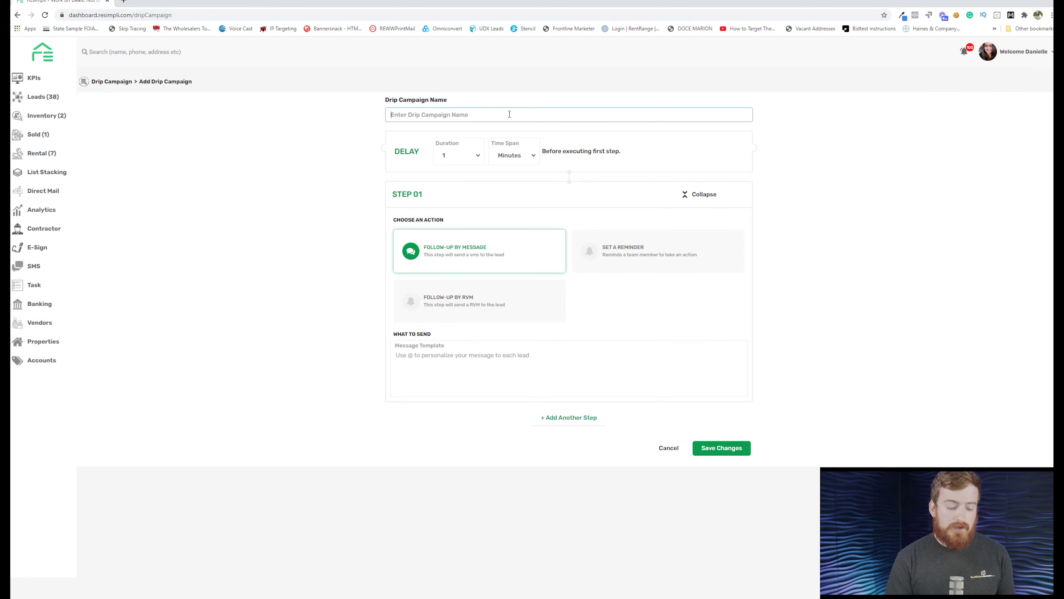
type("Ryan Dossey's Test")
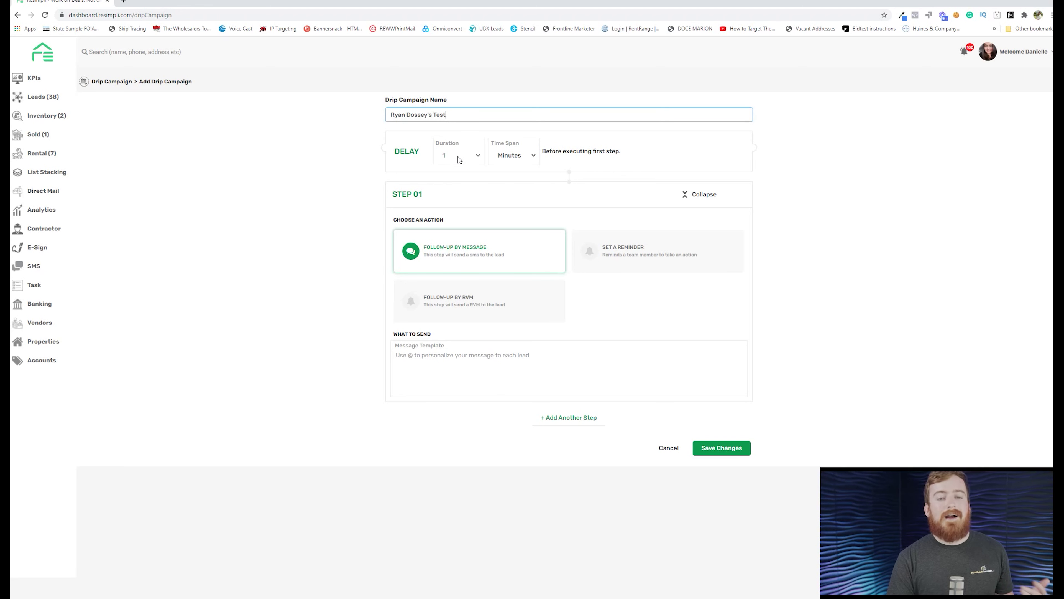
Step: Change the first delay's time unit from Minutes to Days
left_click(509, 157)
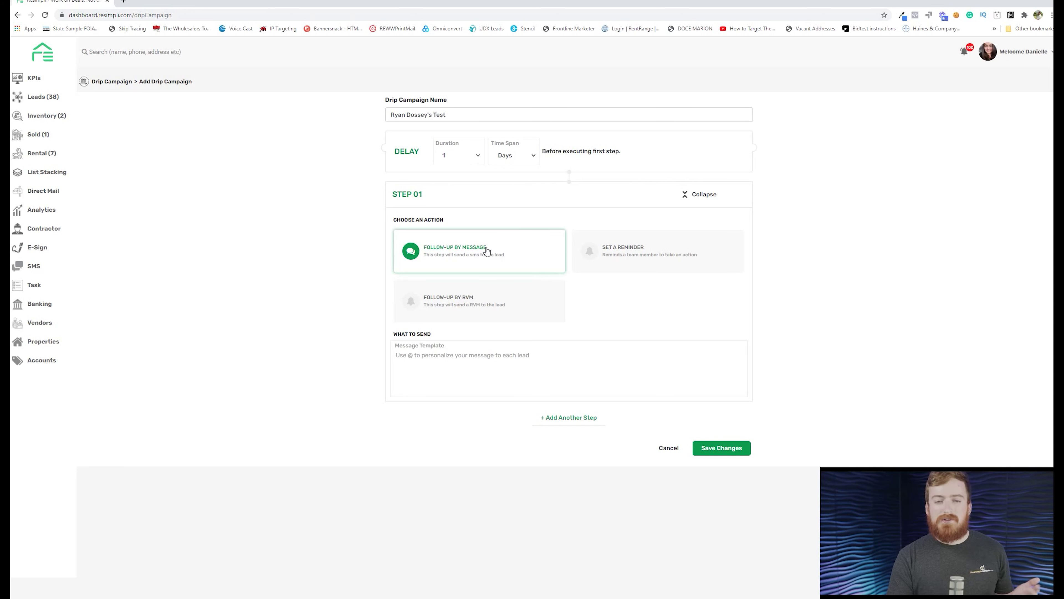
left_click(472, 358)
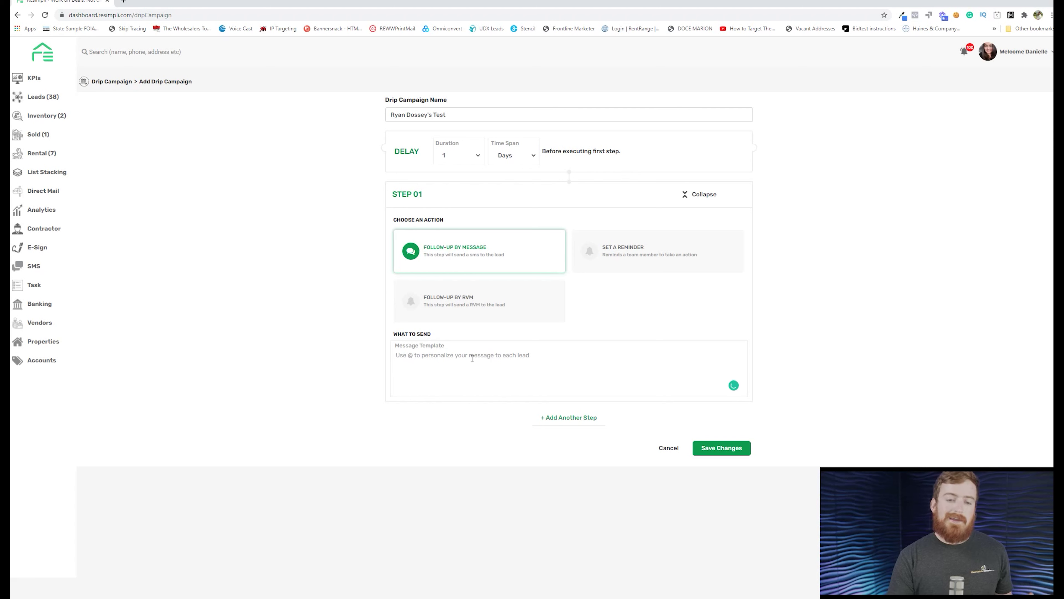
Step: Start Step 01's message with 'Hey there' followed by the First_Name merge field
type("@")
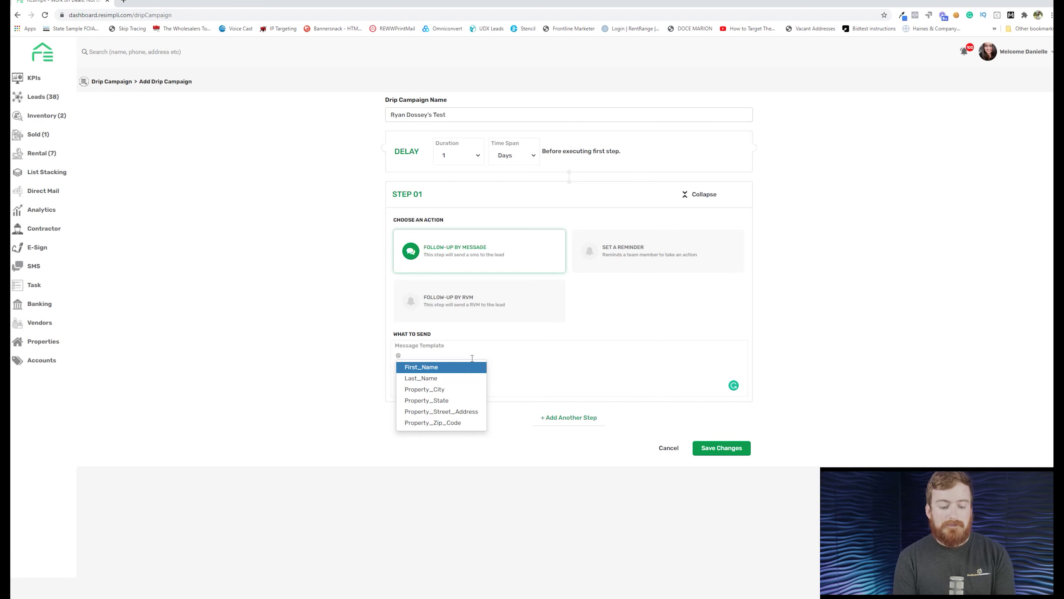
key("BackSpace")
type("Hey There")
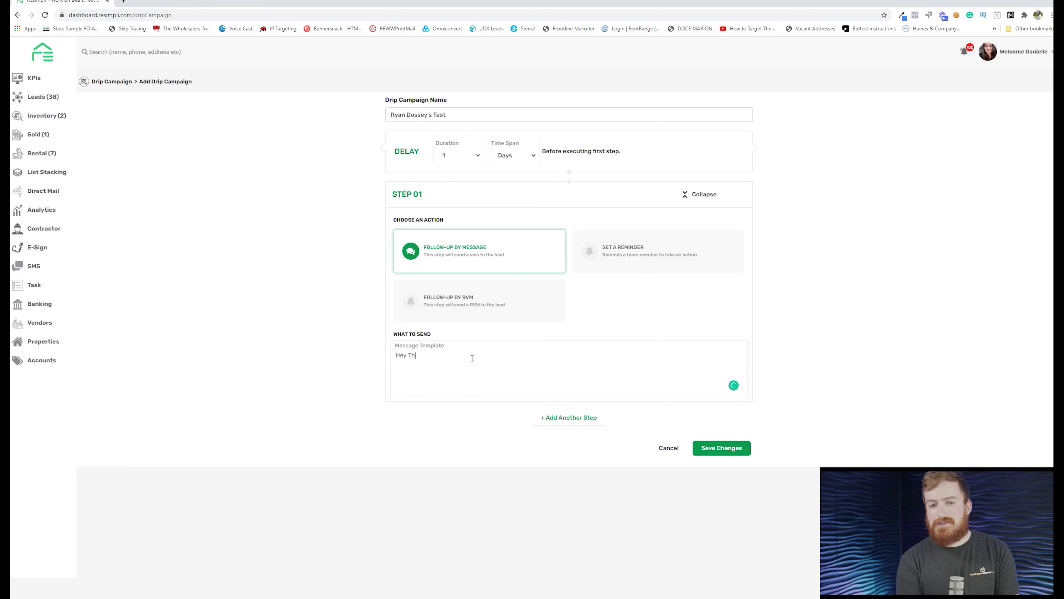
key("BackSpace")
key("BackSpace")
type("there @f")
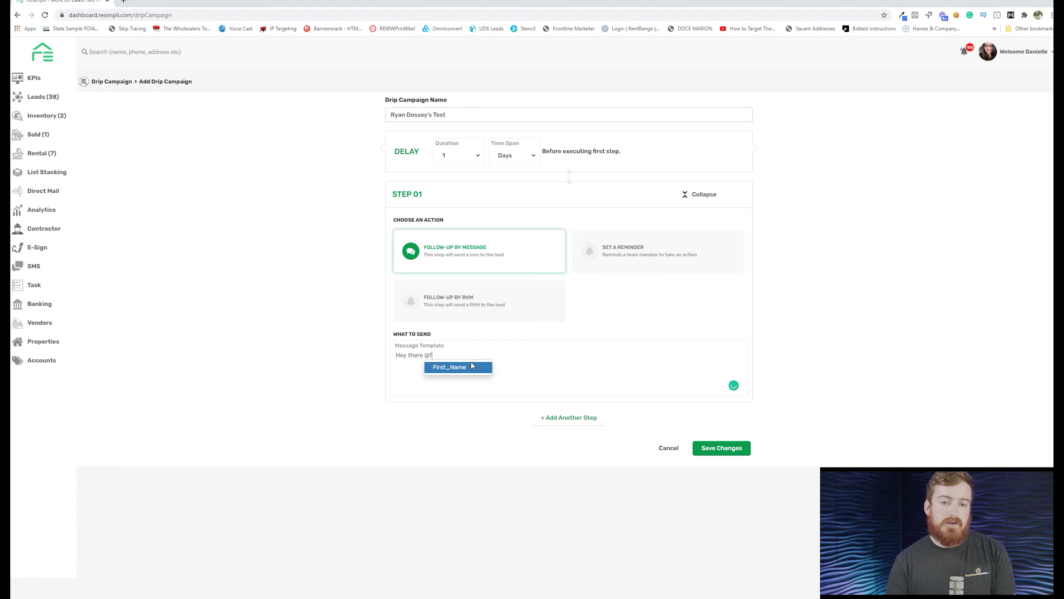
left_click(471, 368)
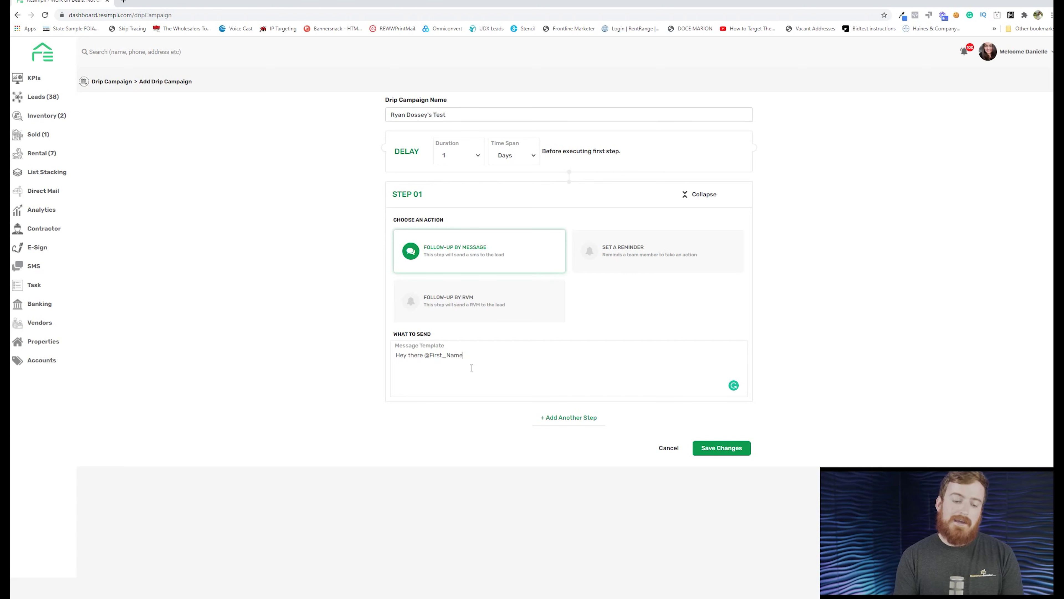
Step: Add text with Property_Street_Address and Property_City fields, asking about the cash offer and ending 'Thanks!'
type("I haven't heard back from you about @pr")
left_click(607, 389)
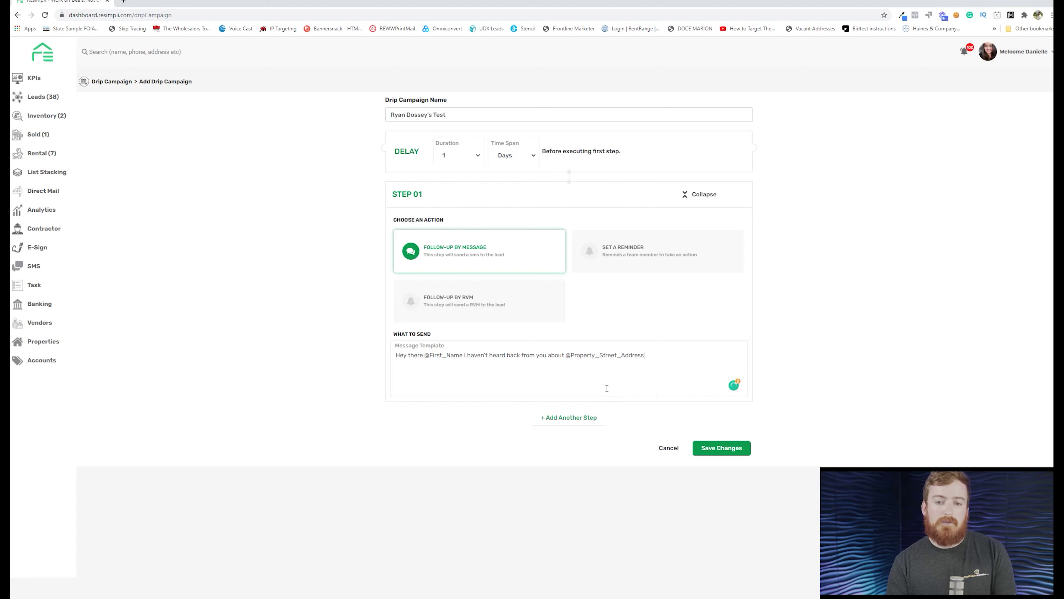
type("i")
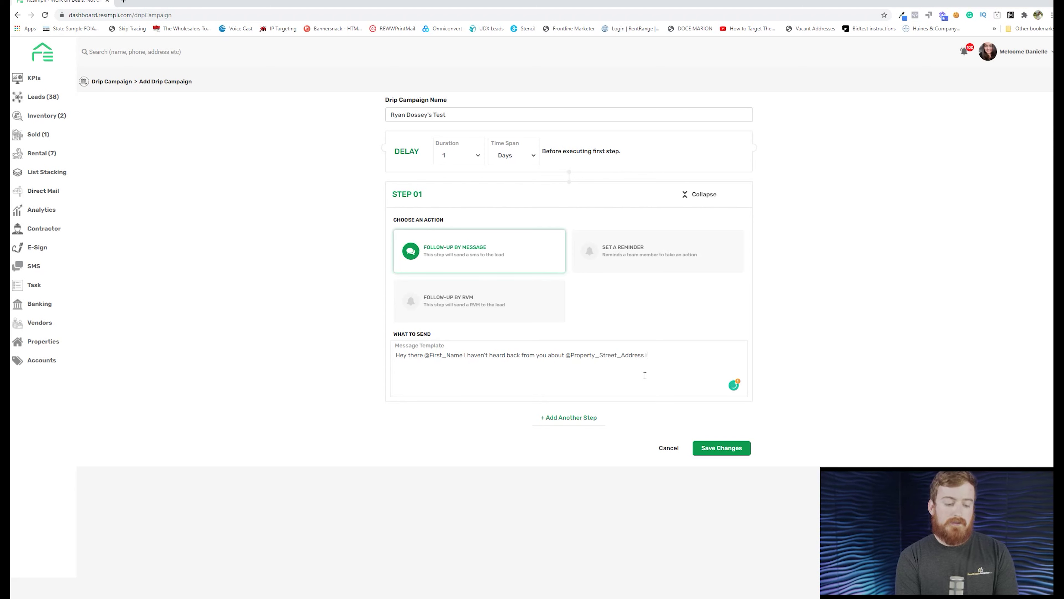
type("n @")
left_click(662, 389)
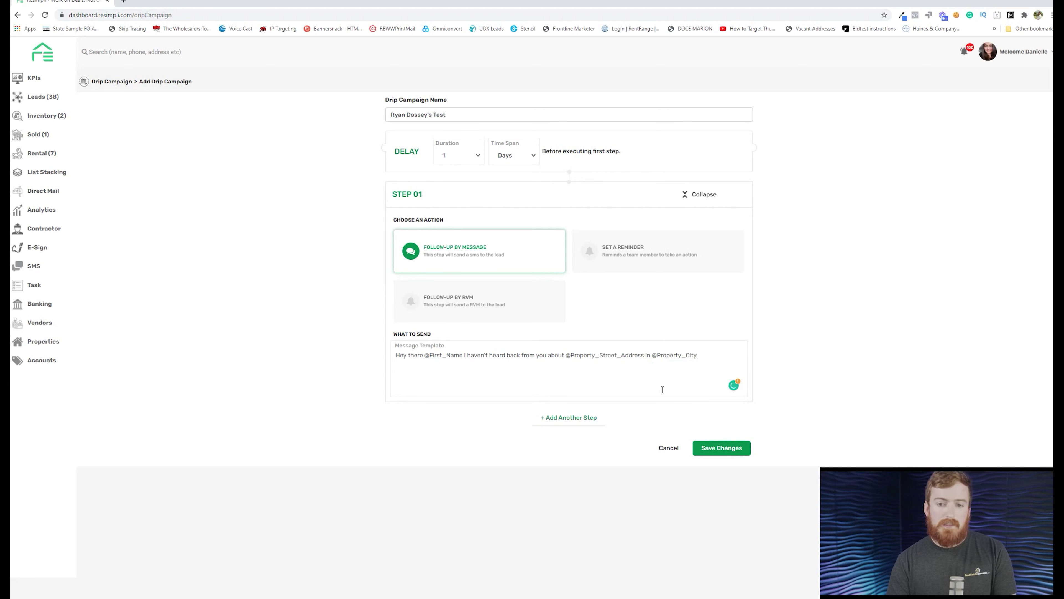
type("... Were y")
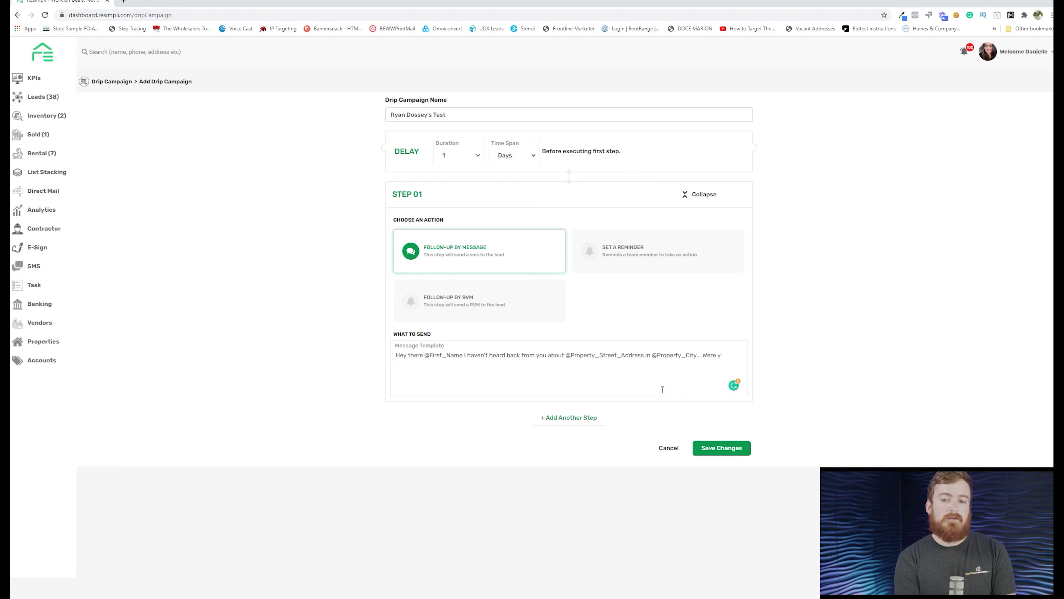
type("ou still interested in getting your cash offer? Thans")
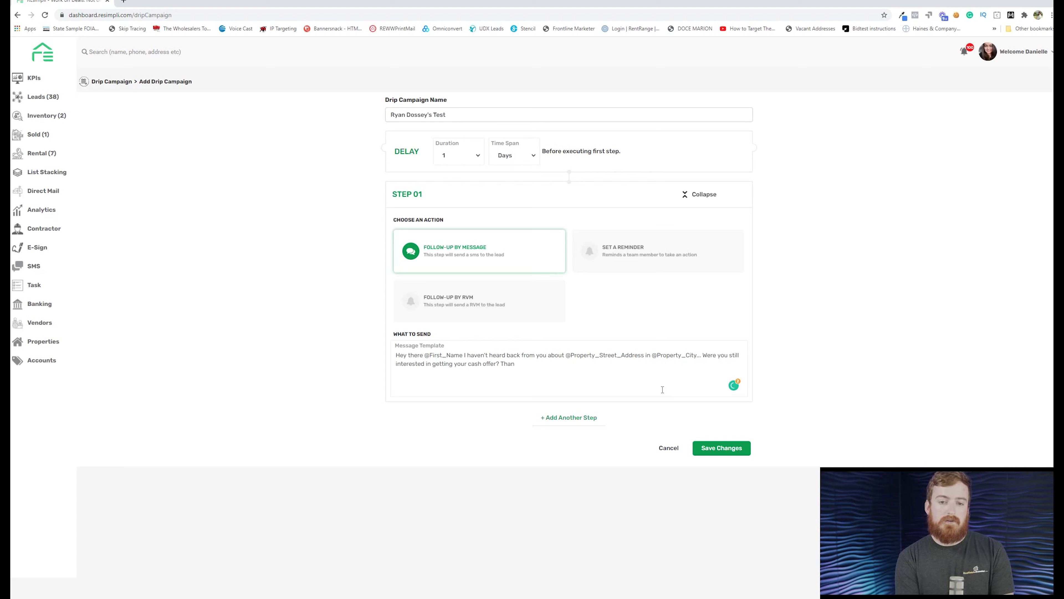
key("BackSpace")
type("ks!")
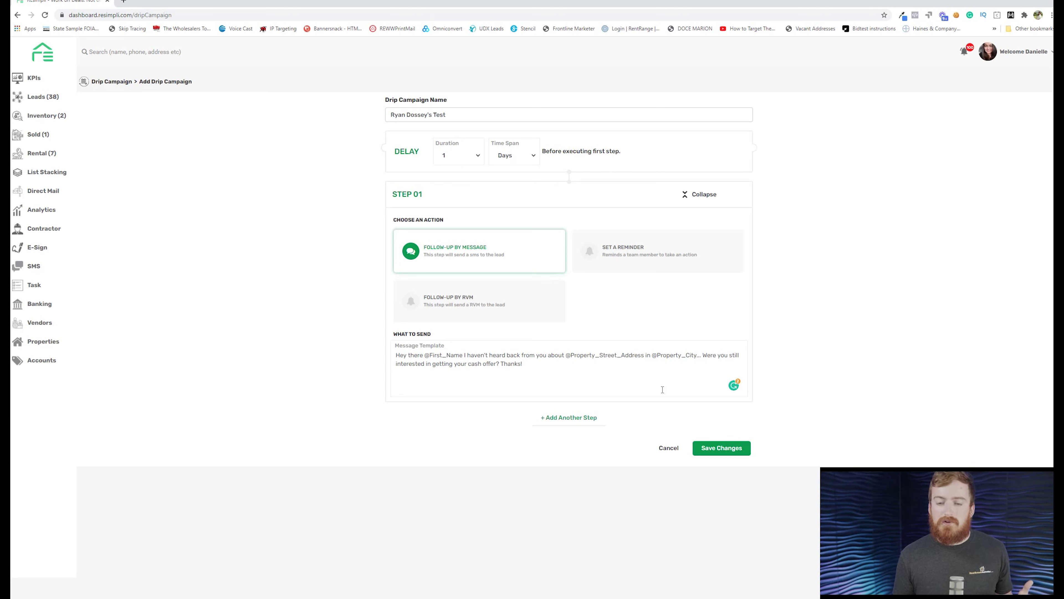
Step: Add three more message steps to the campaign with + Add Another Step
left_click(568, 418)
scroll(567, 418, "down", 3)
left_click(556, 551)
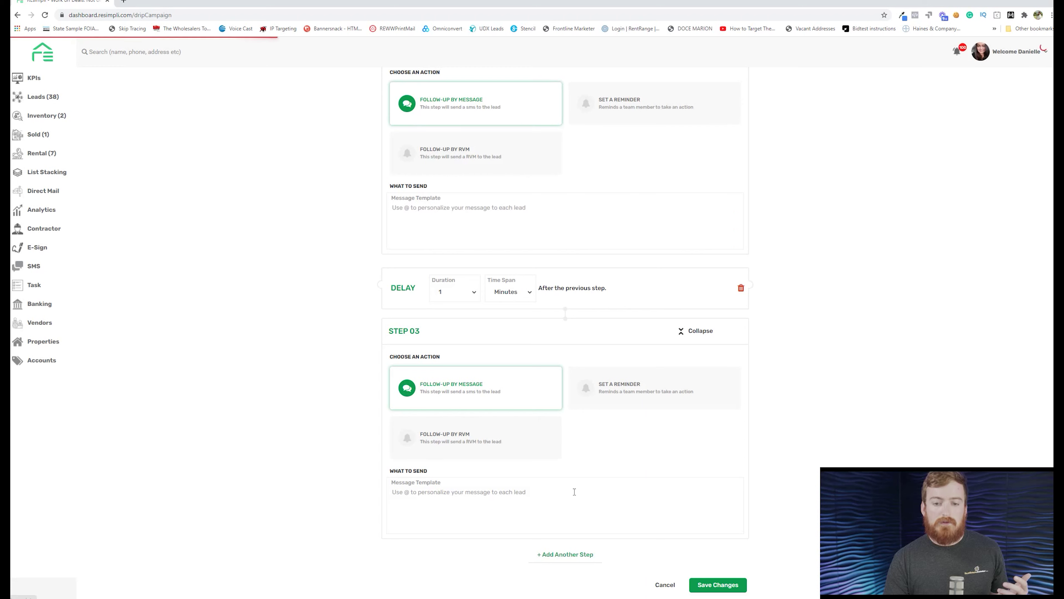
left_click(560, 557)
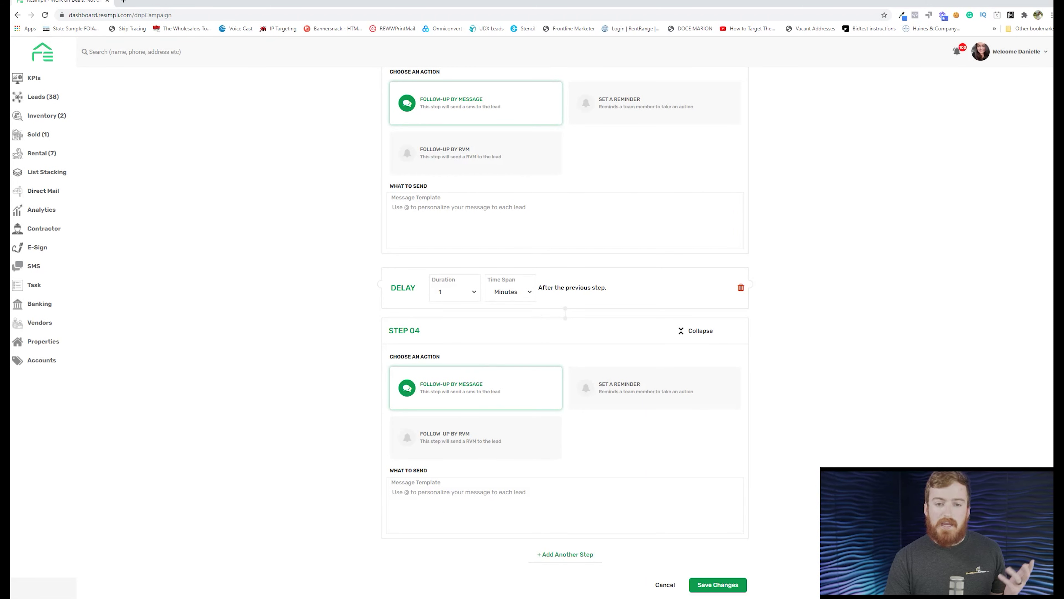
scroll(550, 481, "up", 5)
scroll(554, 471, "up", 10)
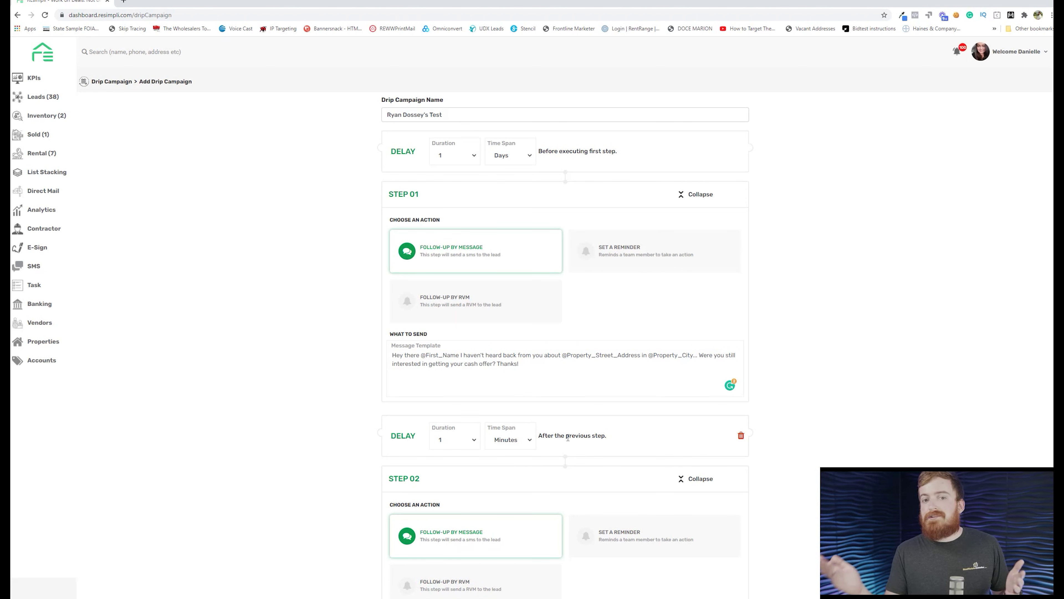
Step: Keep the first delay in Days, then delete one extra step along with its delay
left_click(528, 159)
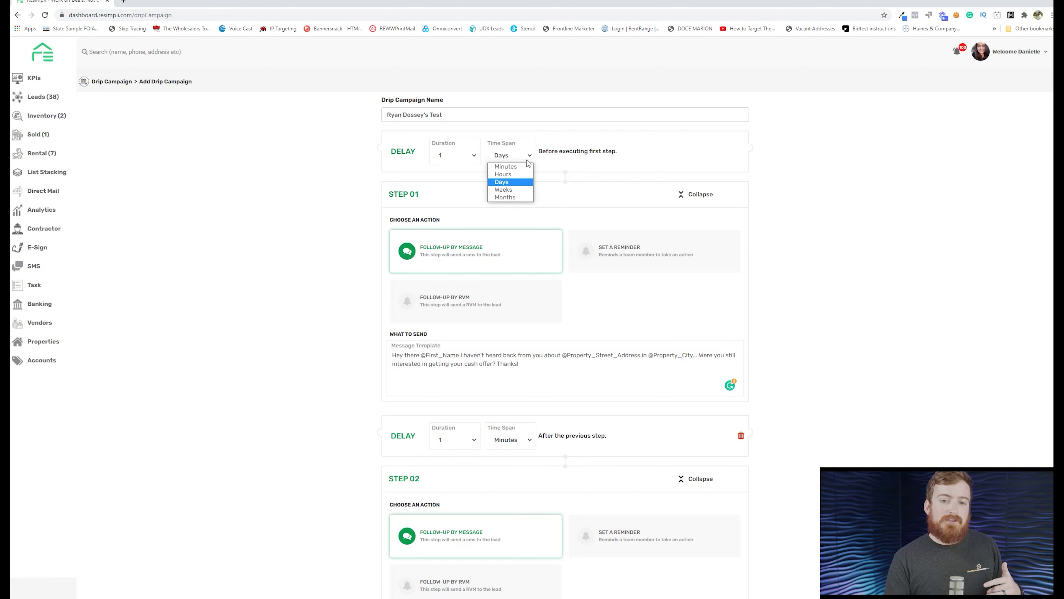
left_click(527, 152)
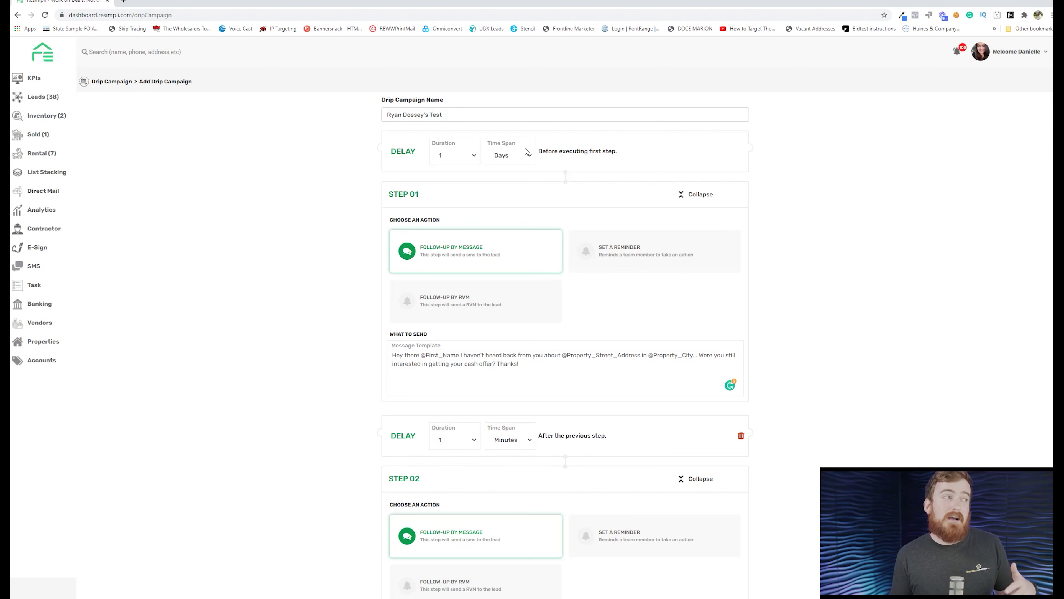
scroll(528, 156, "down", 10)
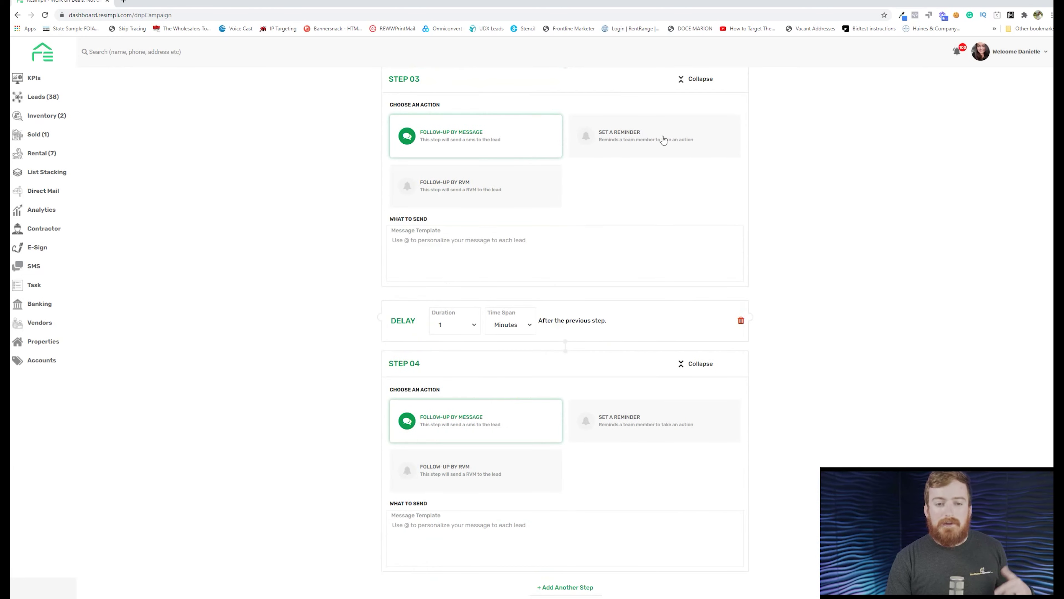
left_click(740, 321)
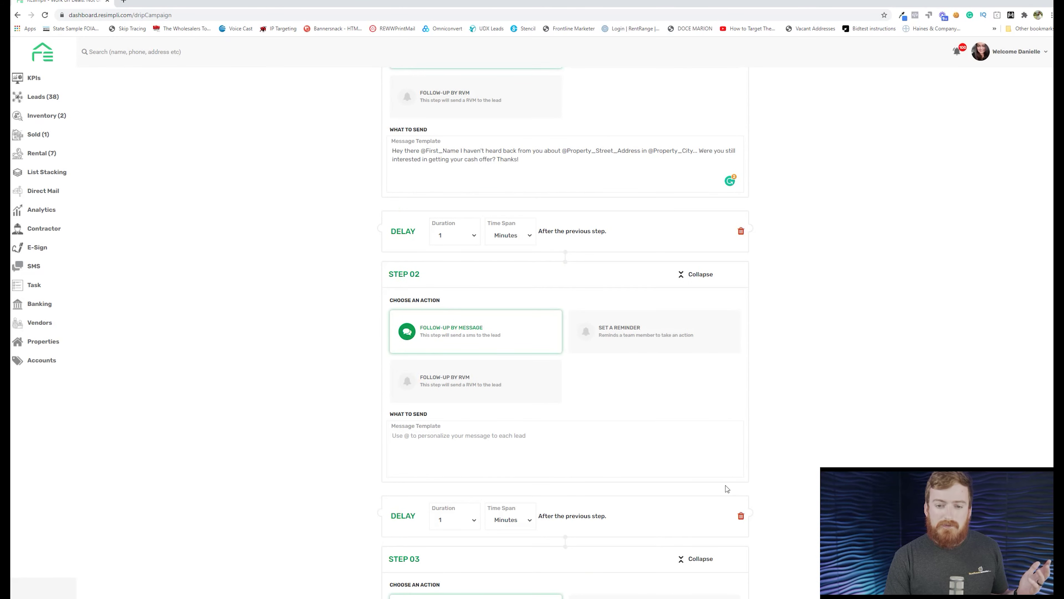
Step: Delete the last step and set the delay before Step 02 to 2 days
left_click(740, 517)
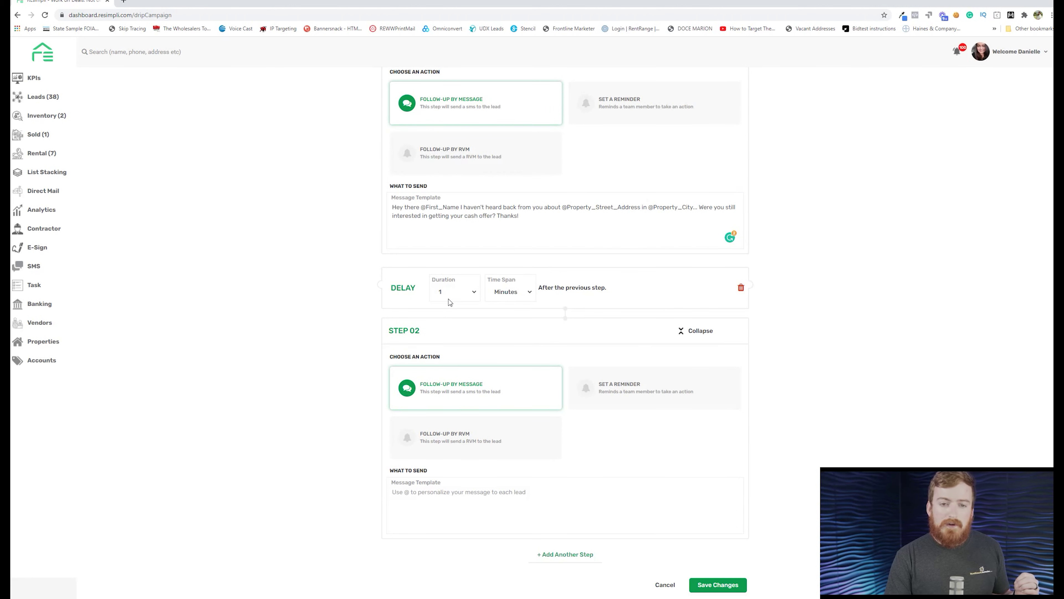
left_click(521, 294)
left_click(511, 319)
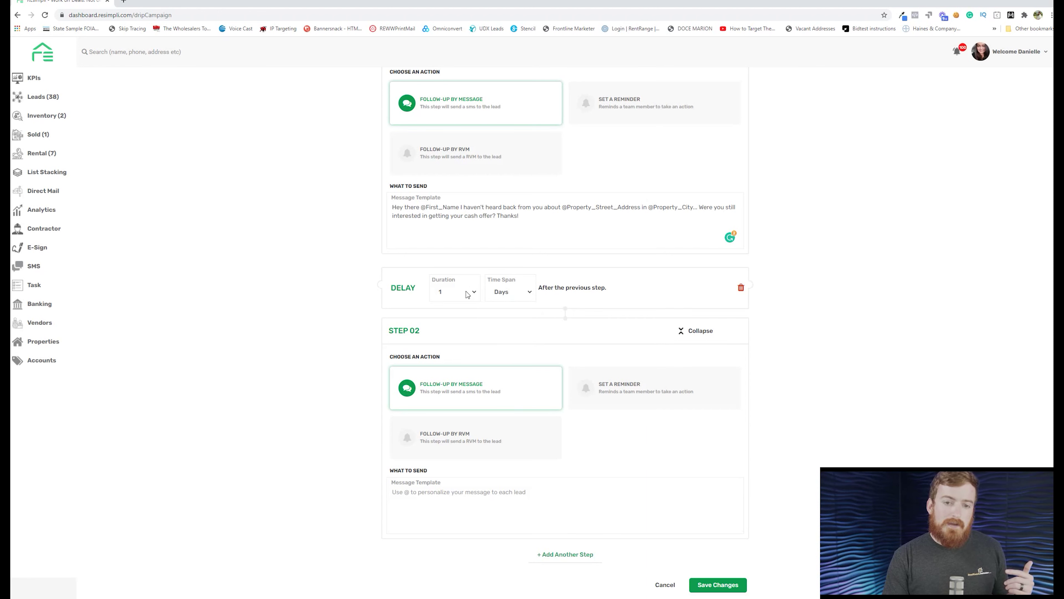
left_click(464, 293)
left_click(459, 310)
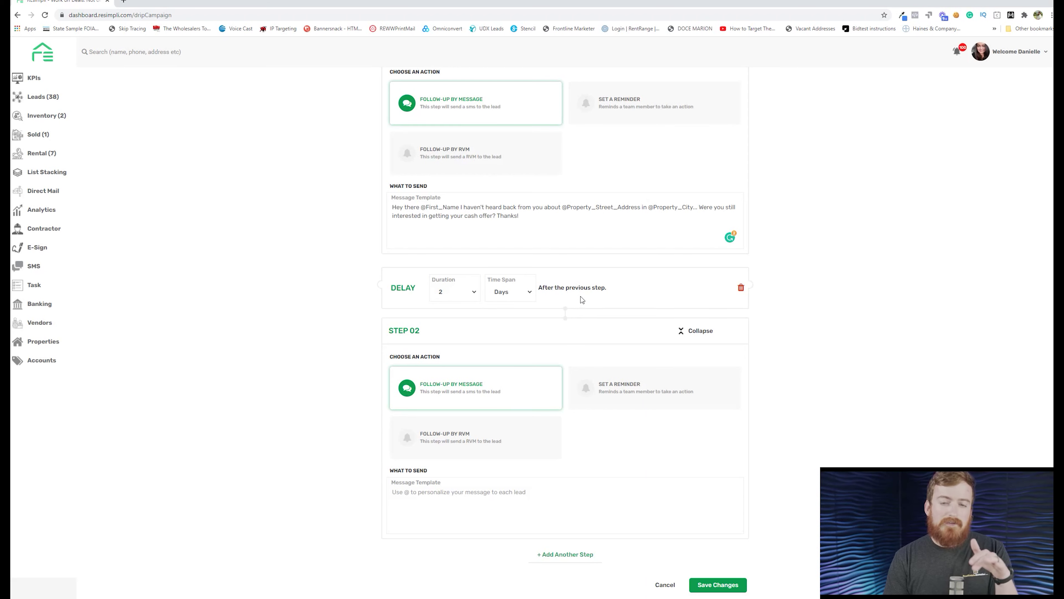
scroll(581, 302, "up", 3)
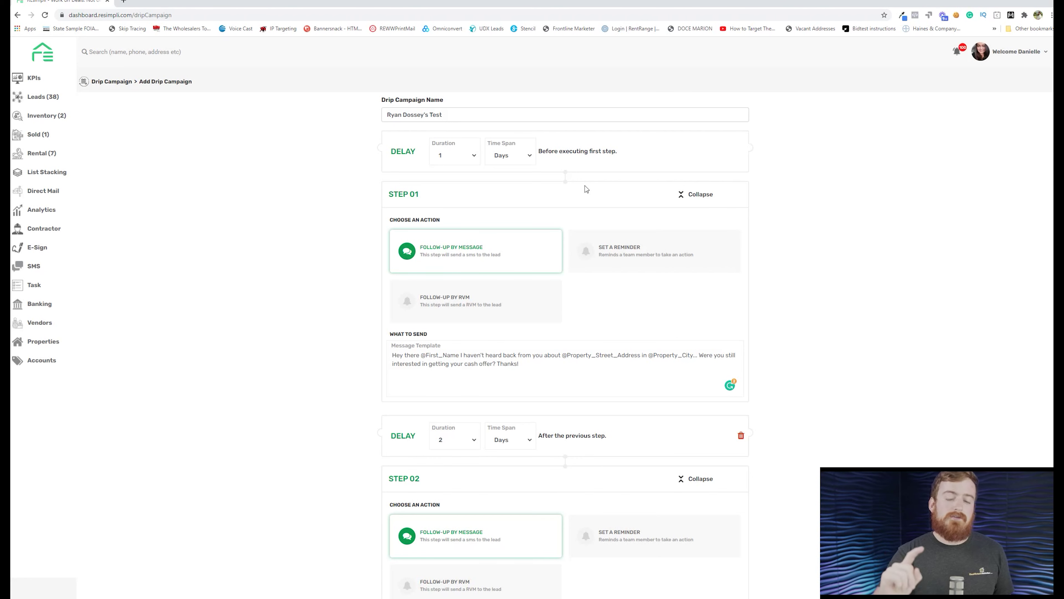
scroll(582, 187, "down", 3)
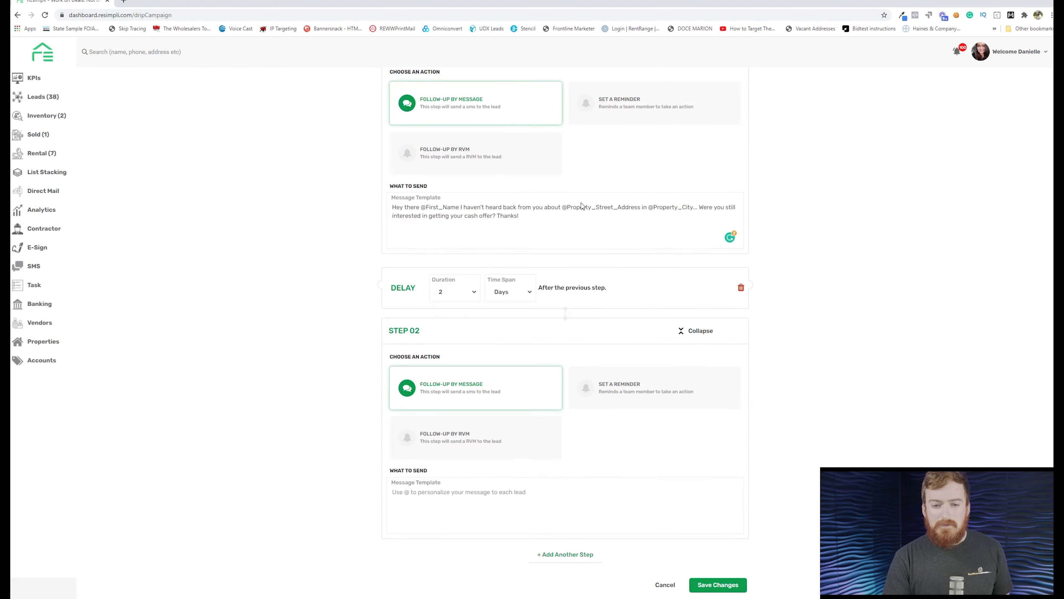
Step: Write Step 02's message using First_Name and Property_State, asking if they're ready to sell, then save
left_click(448, 503)
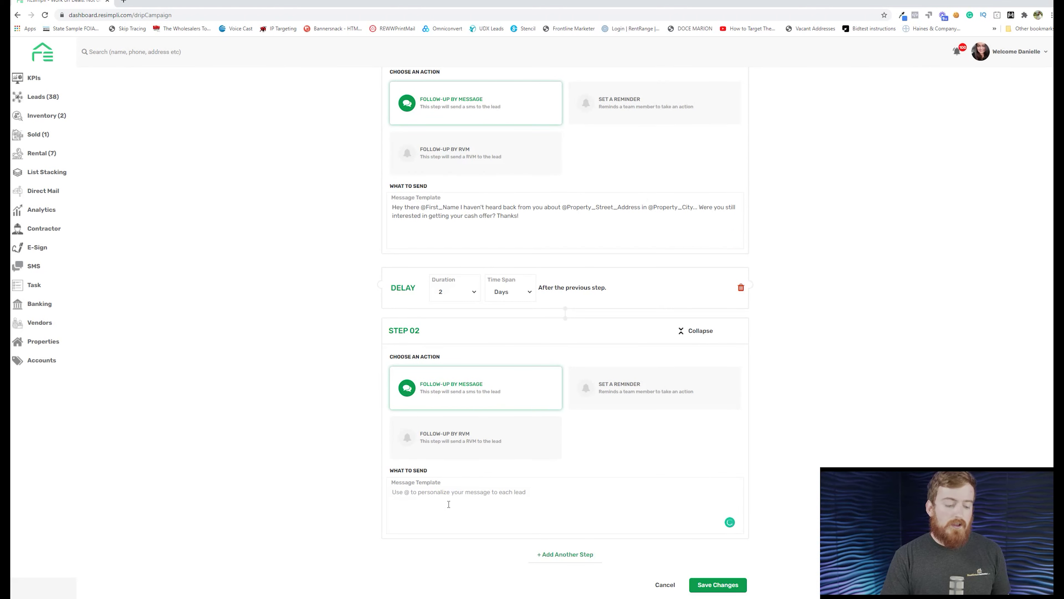
type("@fir")
left_click(448, 505)
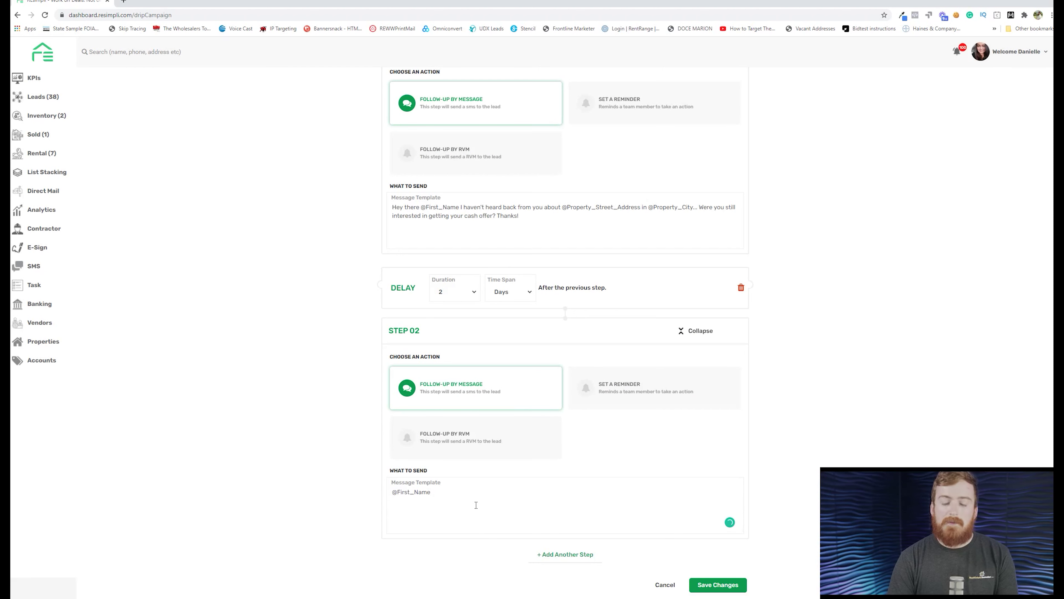
type("still waiting to hear from you about the house in @")
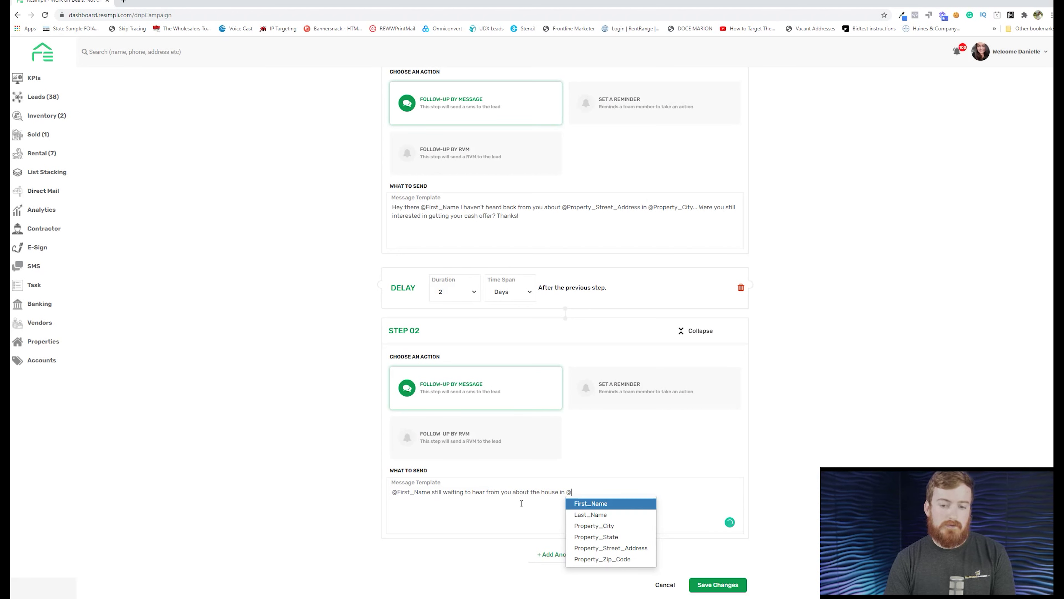
left_click(587, 537)
type(". Are you ready to sell it? Or did something change?")
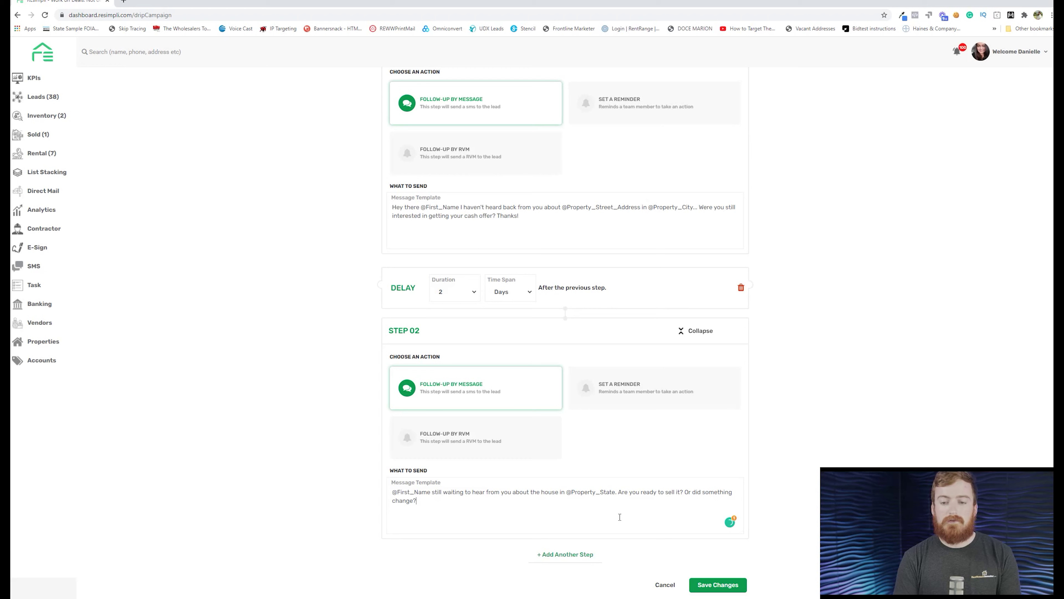
left_click(722, 585)
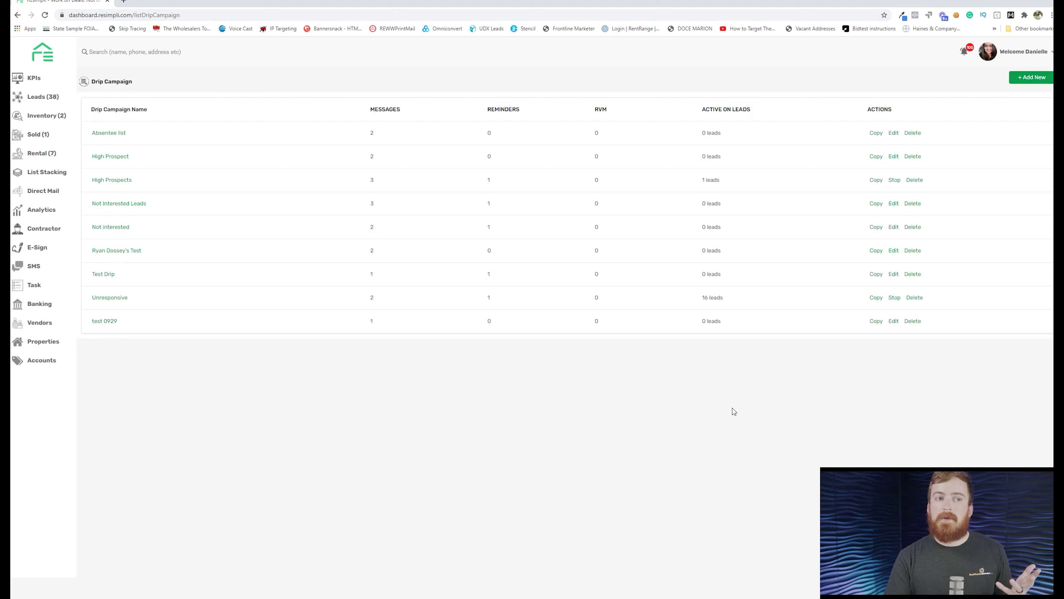
Step: On the Leads board, open the first lead card in the Contacts Made column
left_click(38, 98)
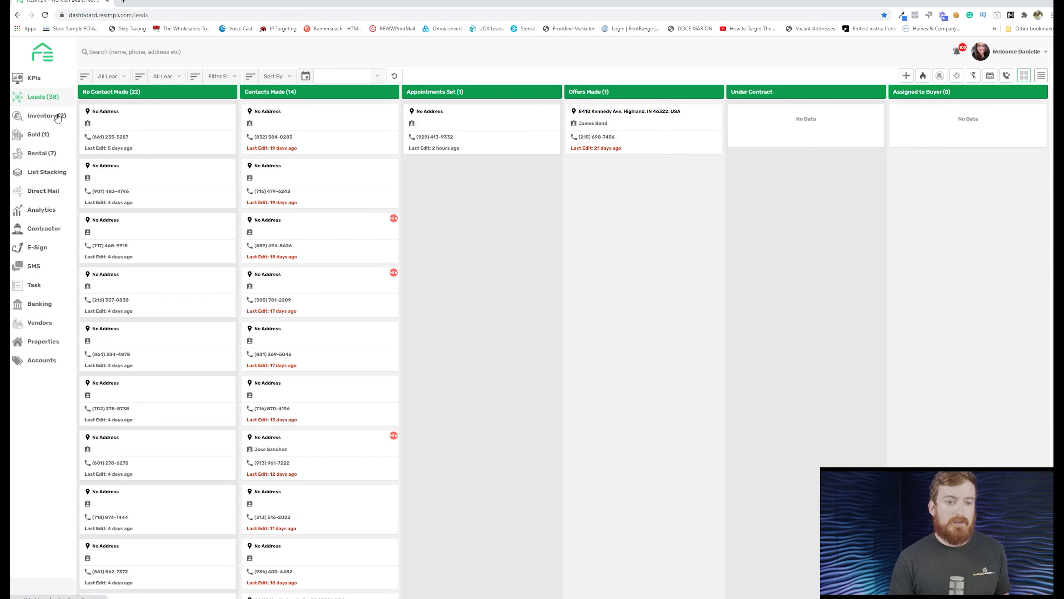
left_click(341, 124)
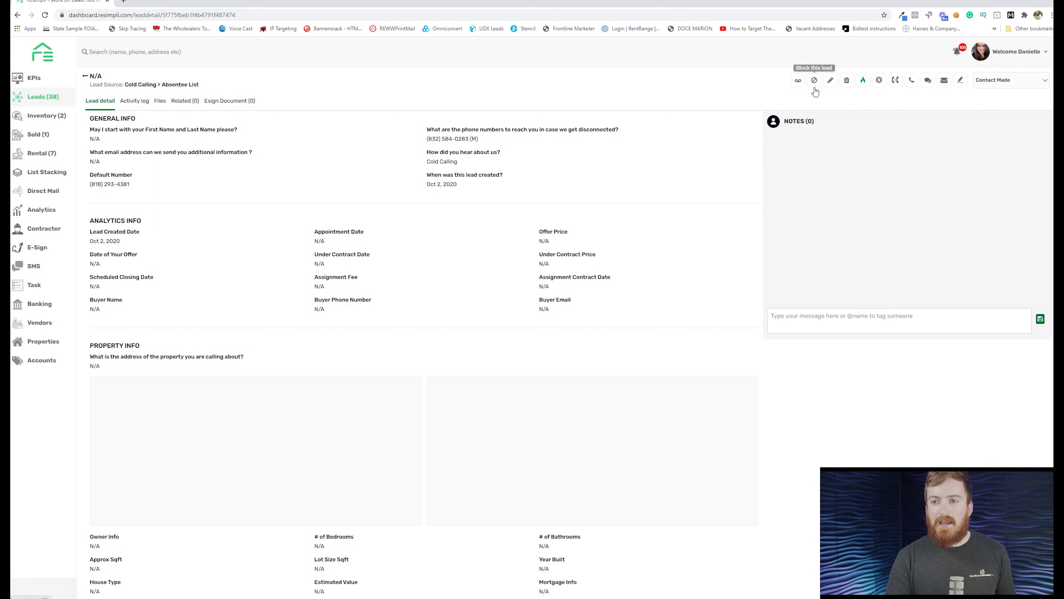
Step: From the Active Drip Campaign icon, choose the test campaign as the Auto Follow-up Sequence
left_click(878, 81)
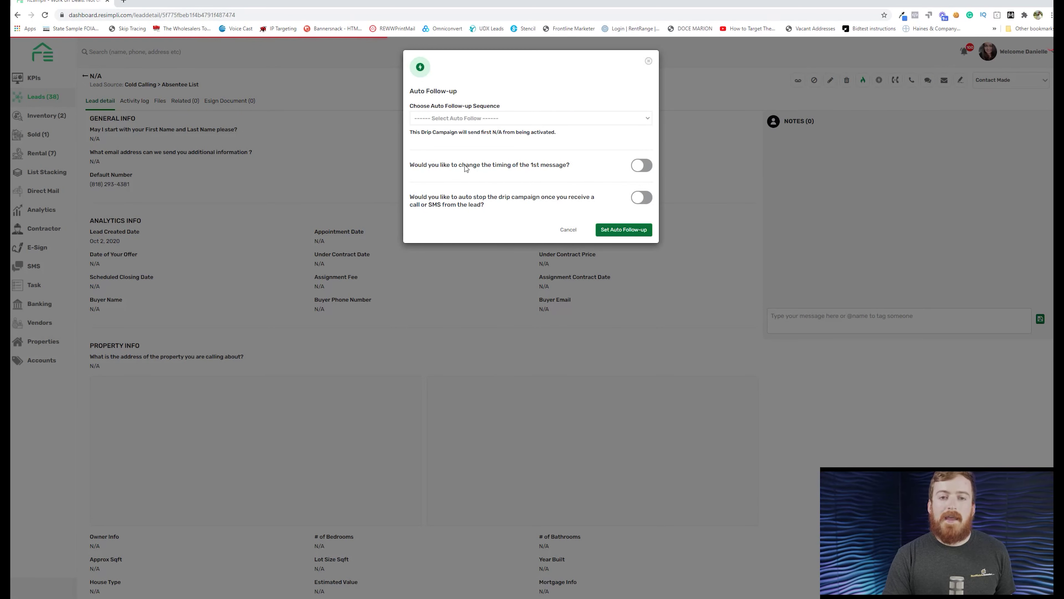
left_click(486, 120)
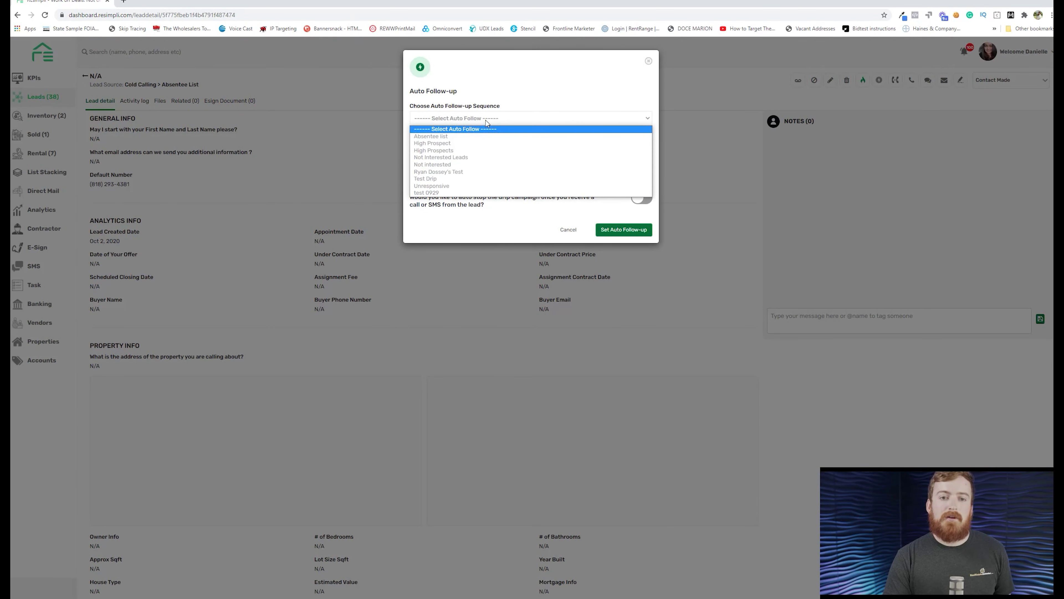
left_click(473, 172)
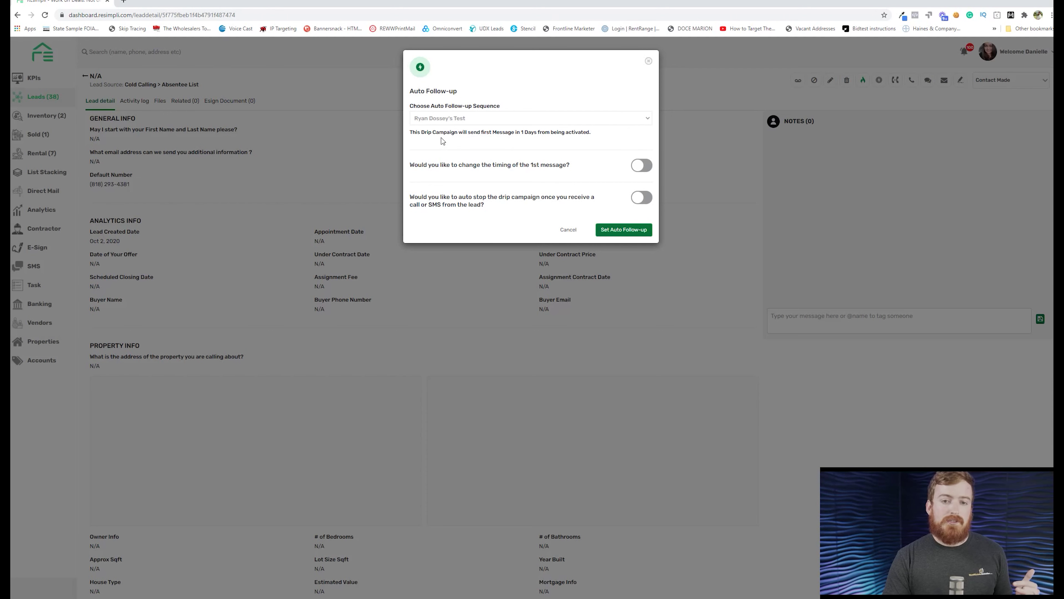
left_click_drag(412, 133, 602, 136)
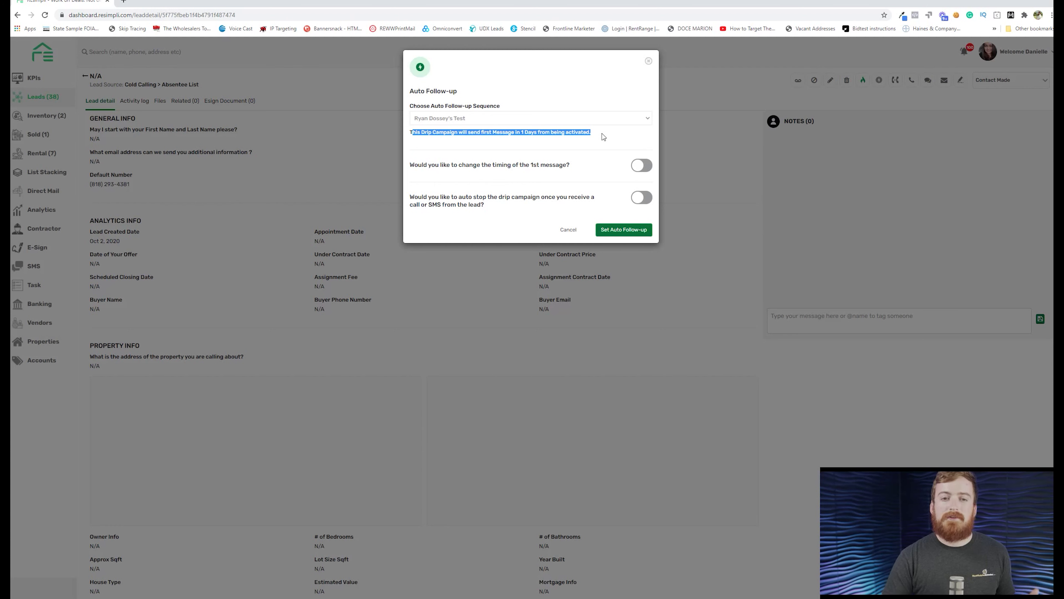
left_click(594, 171)
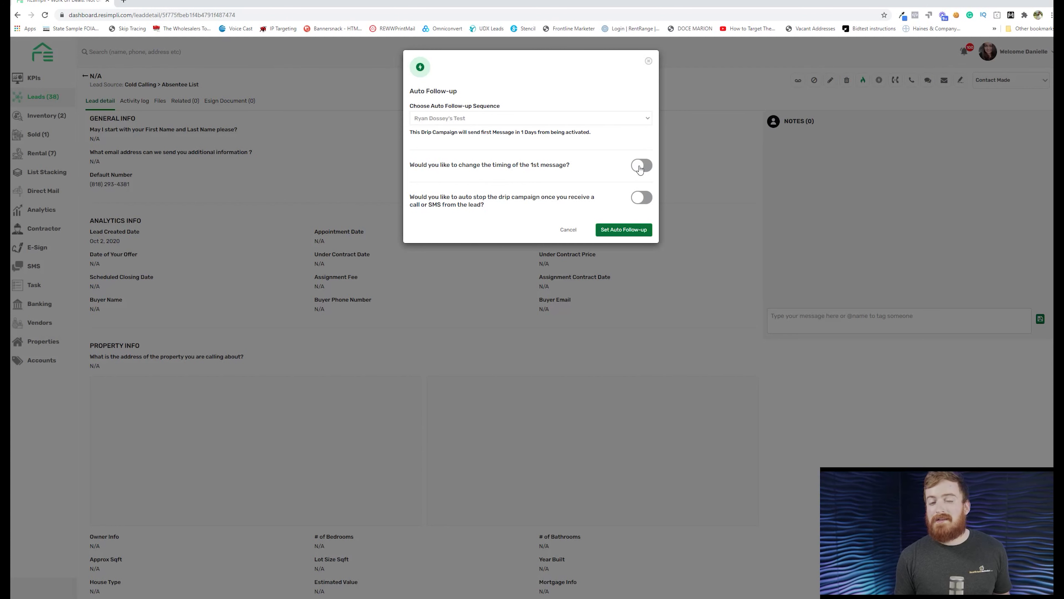
Step: Turn on auto-stop when the lead calls or texts back, and activate the test drip on this lead
left_click(640, 200)
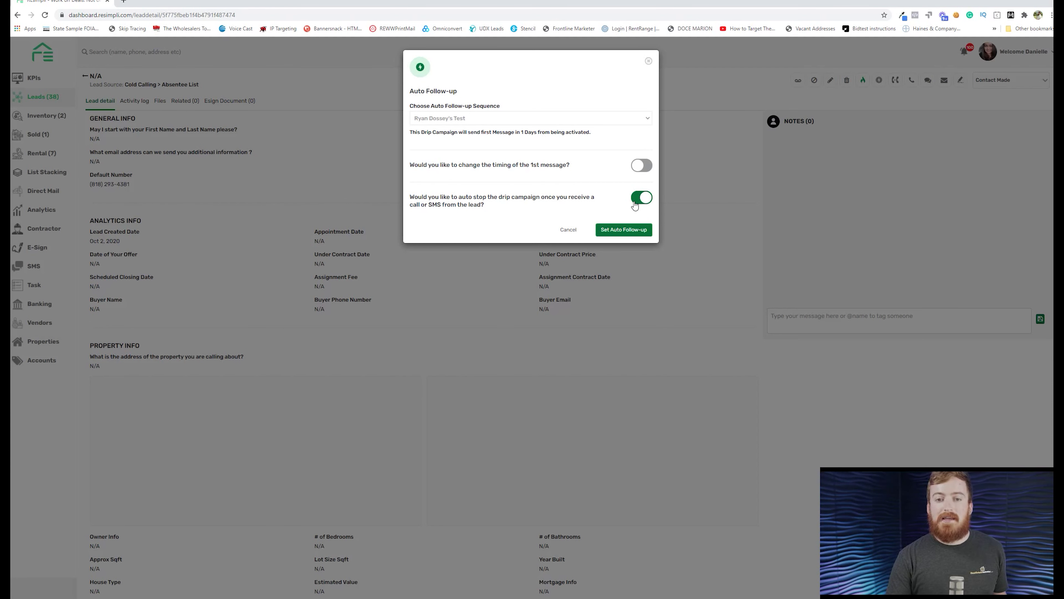
left_click(631, 231)
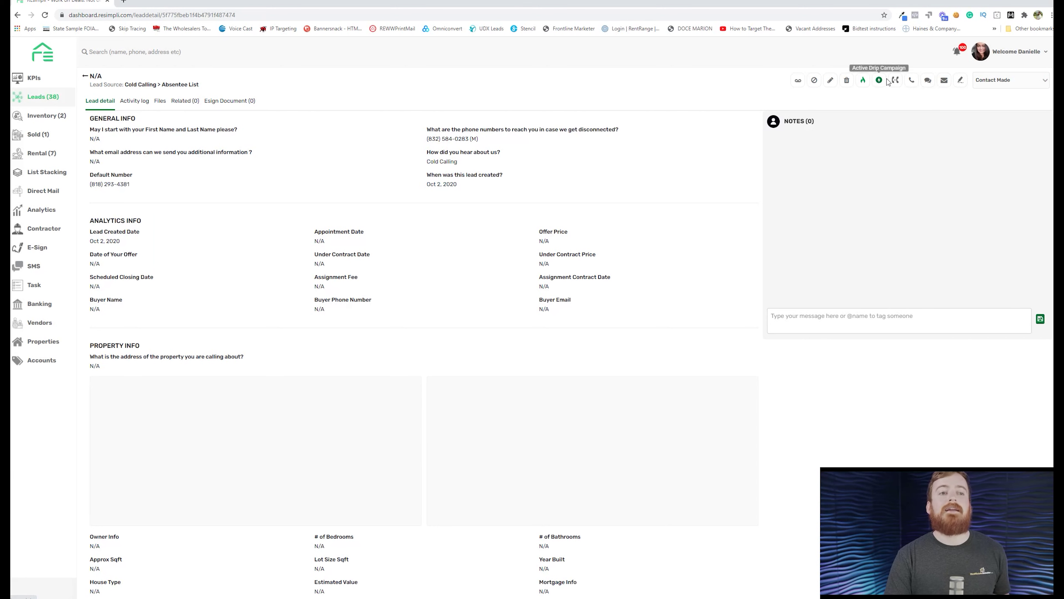
Step: Open the Leads board, filter it to drip-campaign leads, then clear the Drip Campaigns filter
left_click(58, 96)
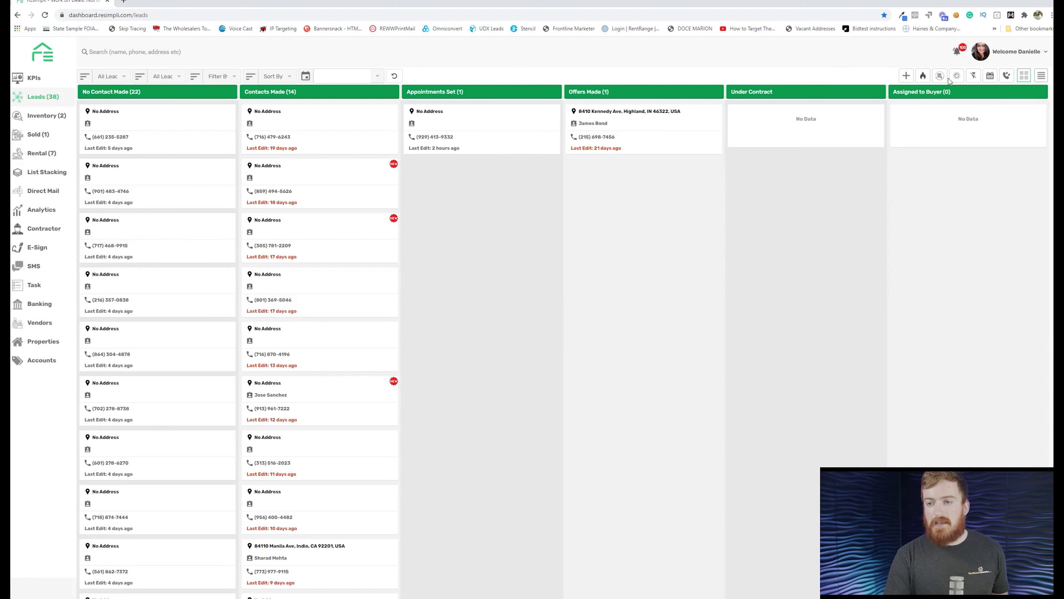
left_click(941, 77)
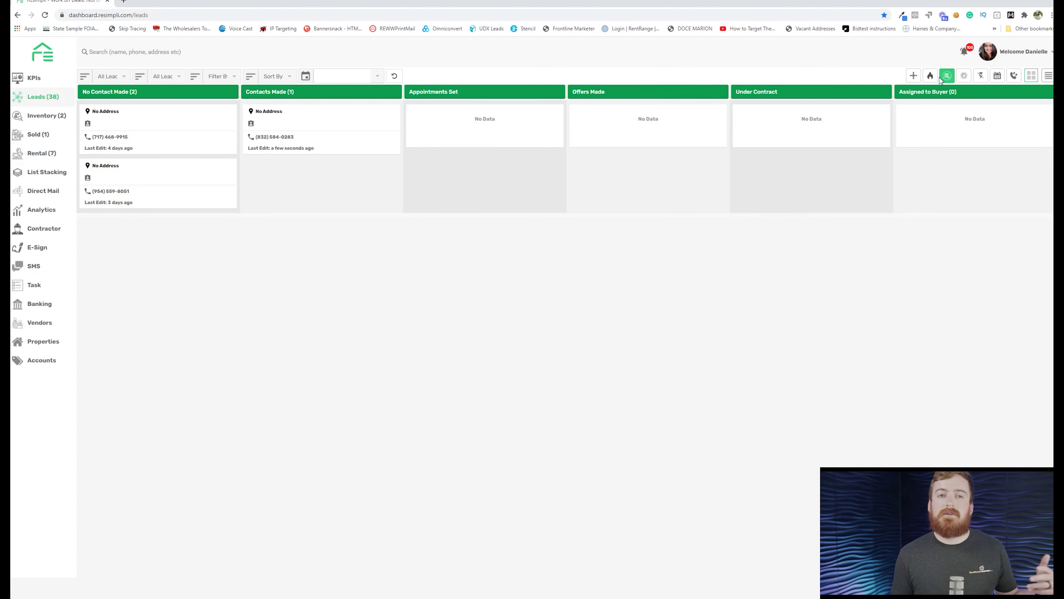
left_click(942, 79)
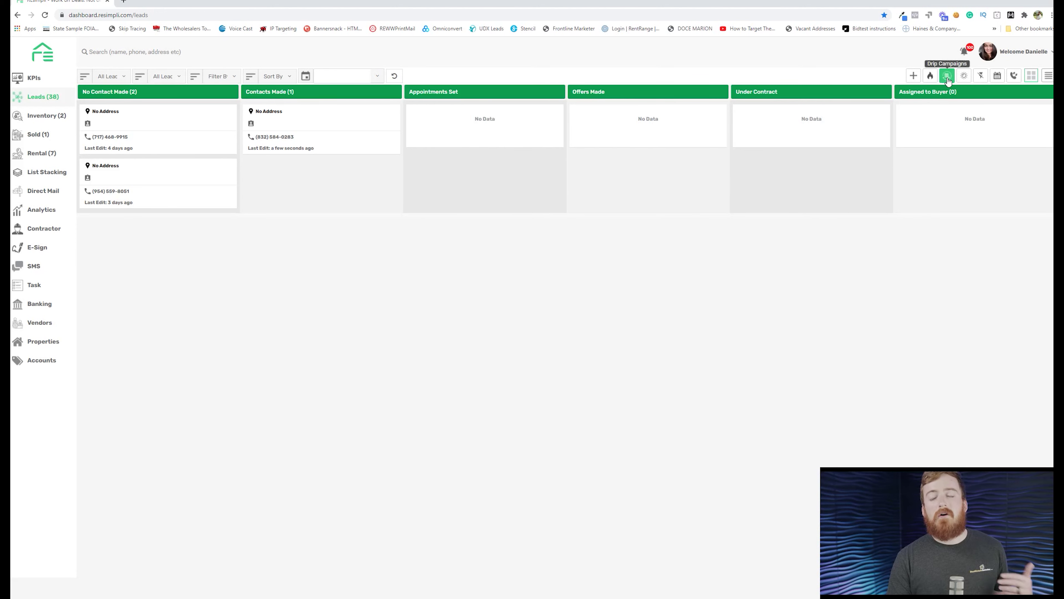